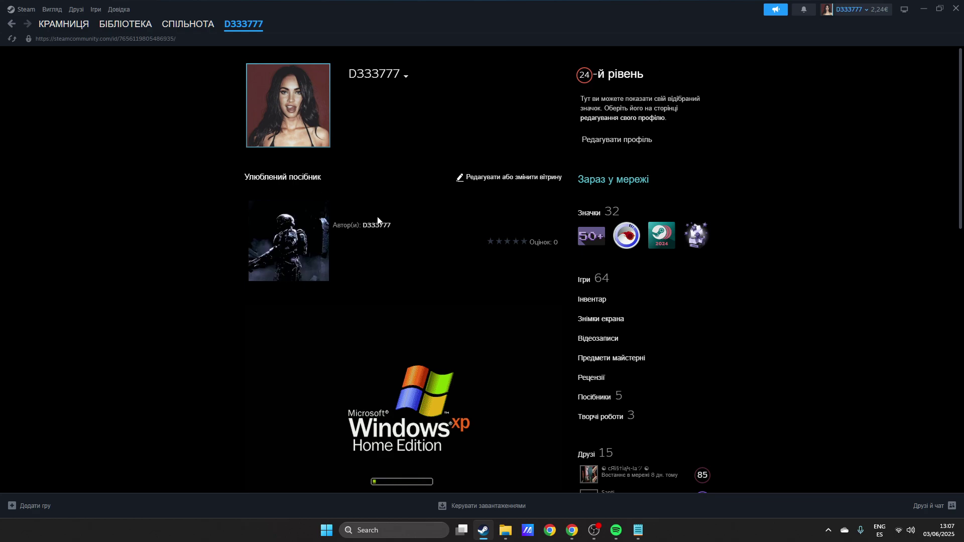
Step: Minimize the Steam client and bring forward the Chrome window showing the Steam store
left_click(486, 534)
left_click(571, 532)
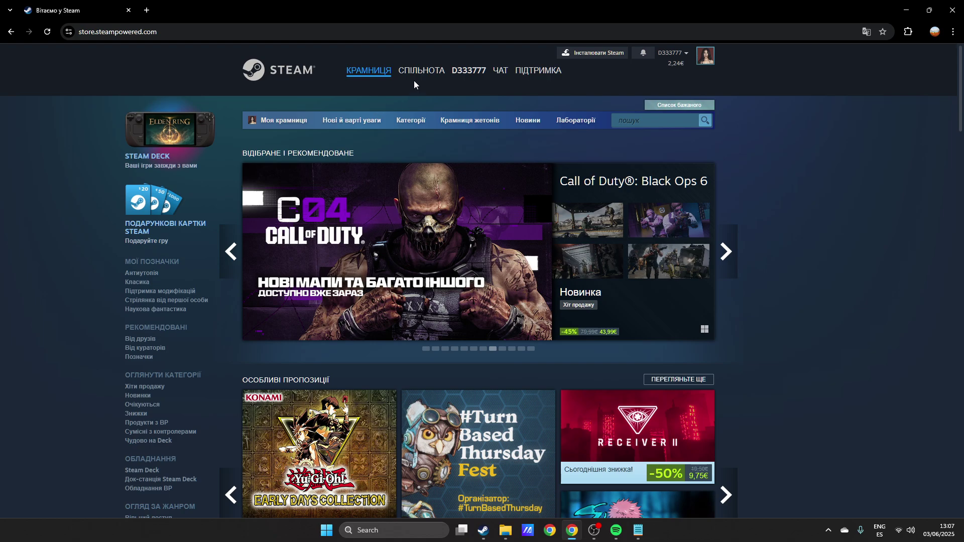
Step: Go from the Community home to Garry's Mod's guides and start a new guide
mouse_move(414, 80)
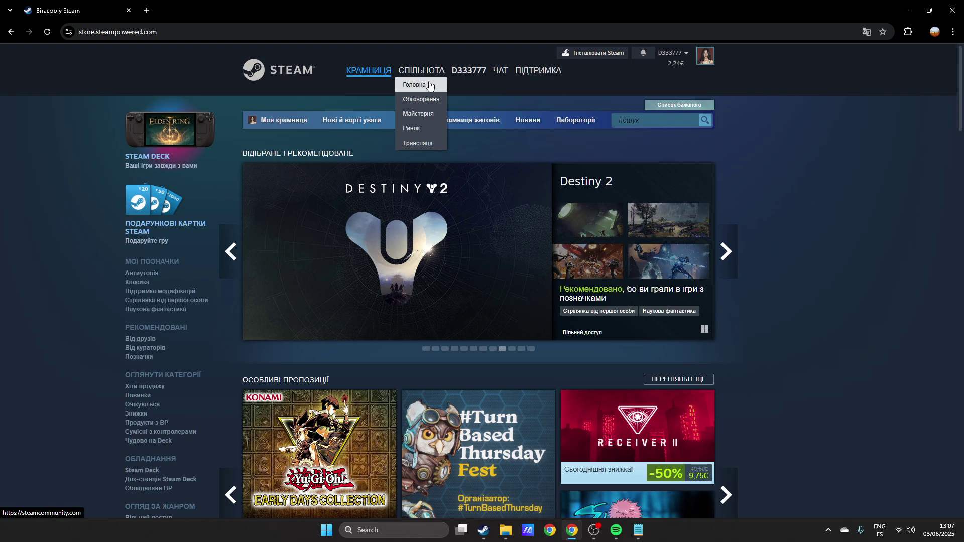
left_click(420, 84)
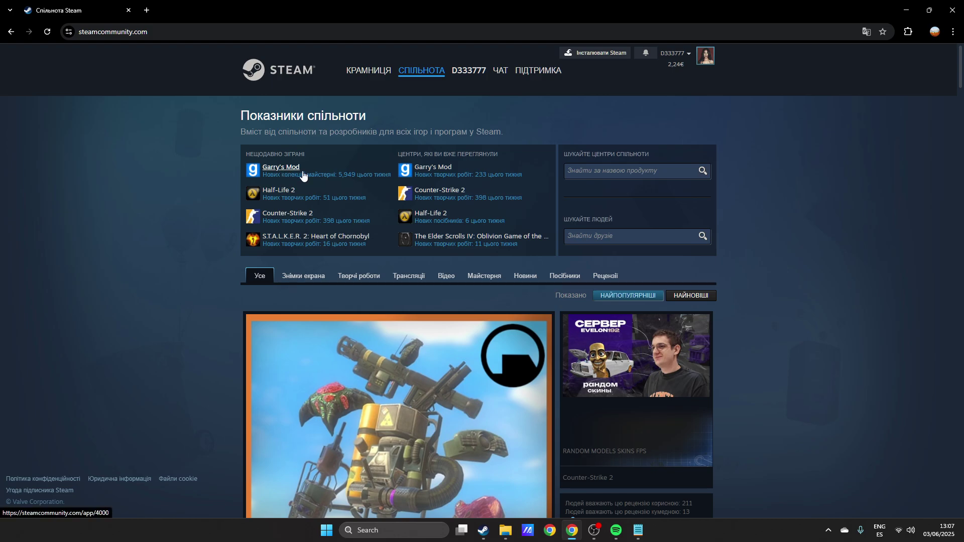
left_click(285, 172)
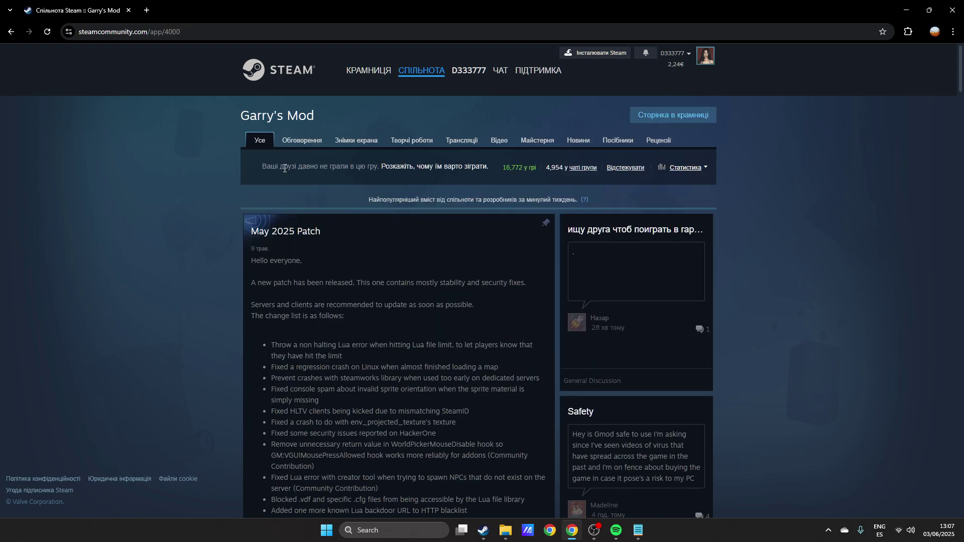
left_click(617, 144)
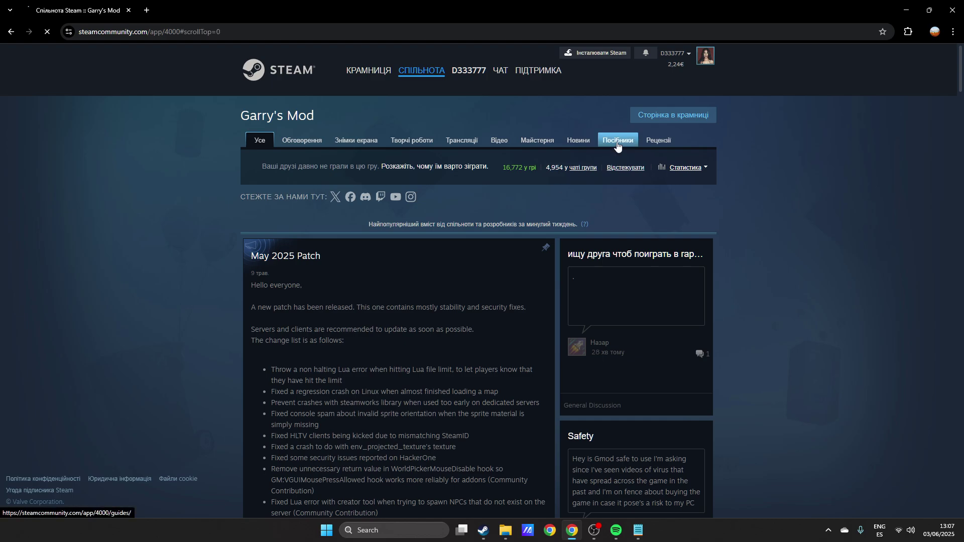
scroll(833, 121, "down", 4)
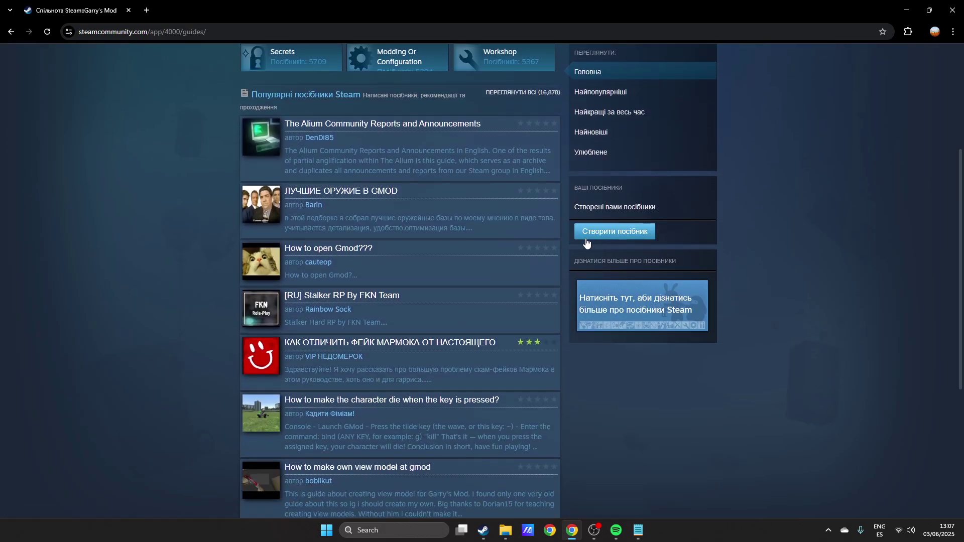
left_click(606, 233)
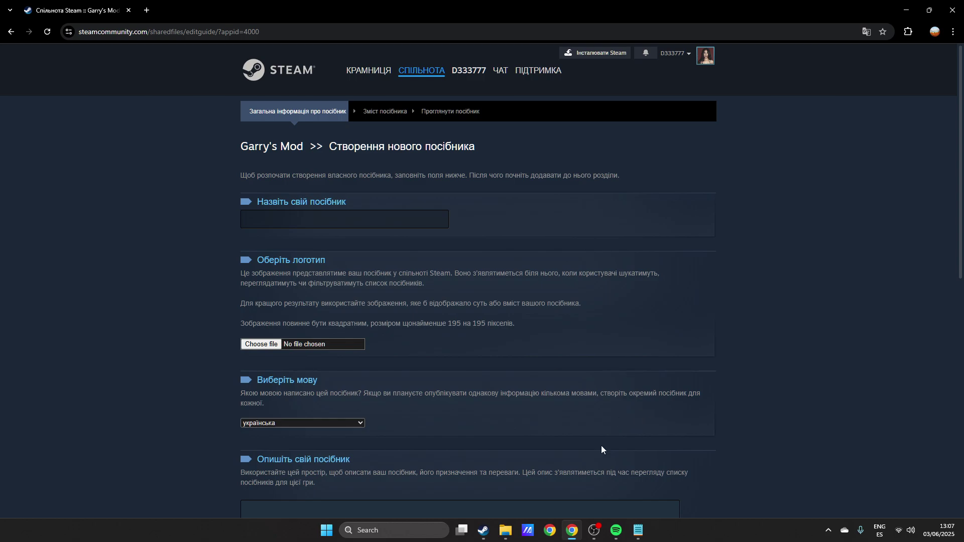
Step: Select the app id 202352 in blank.txt, then minimize Notepad
left_click(638, 531)
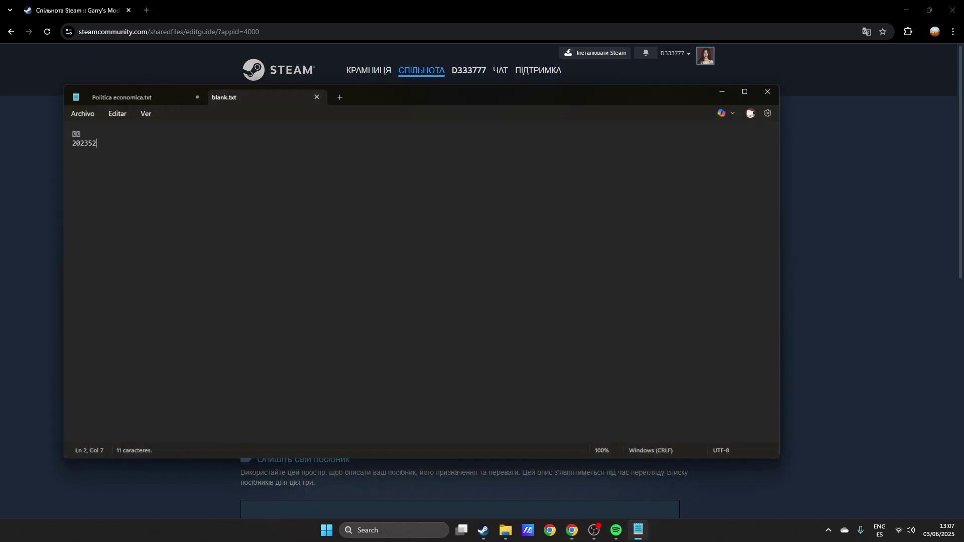
left_click_drag(96, 142, 70, 146)
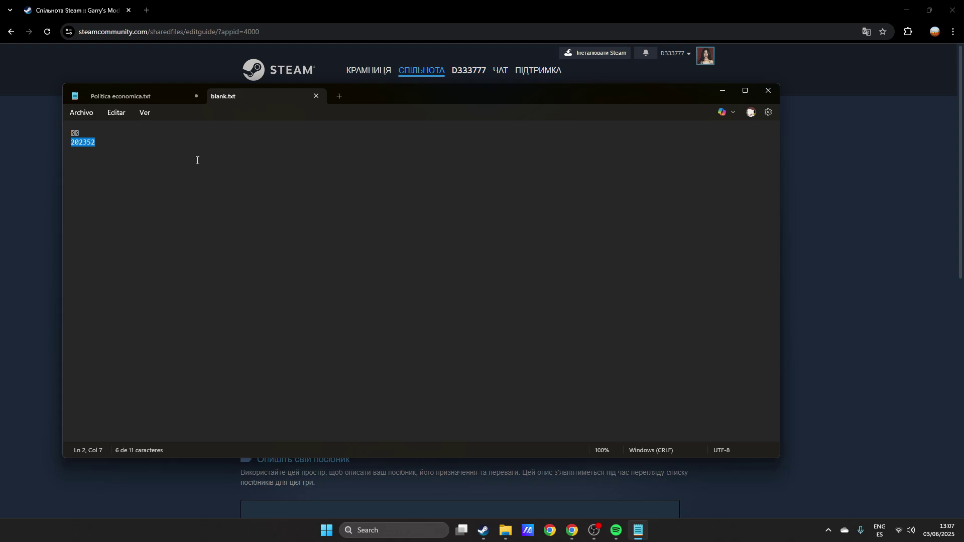
left_click(722, 90)
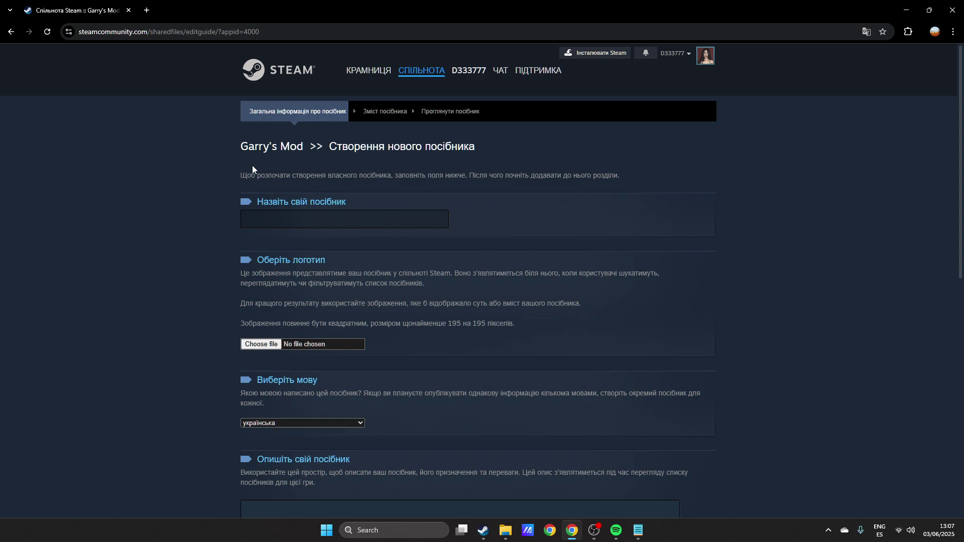
Step: Change appid=4000 to 202352 in the guide form's address and reload the page
left_click(268, 31)
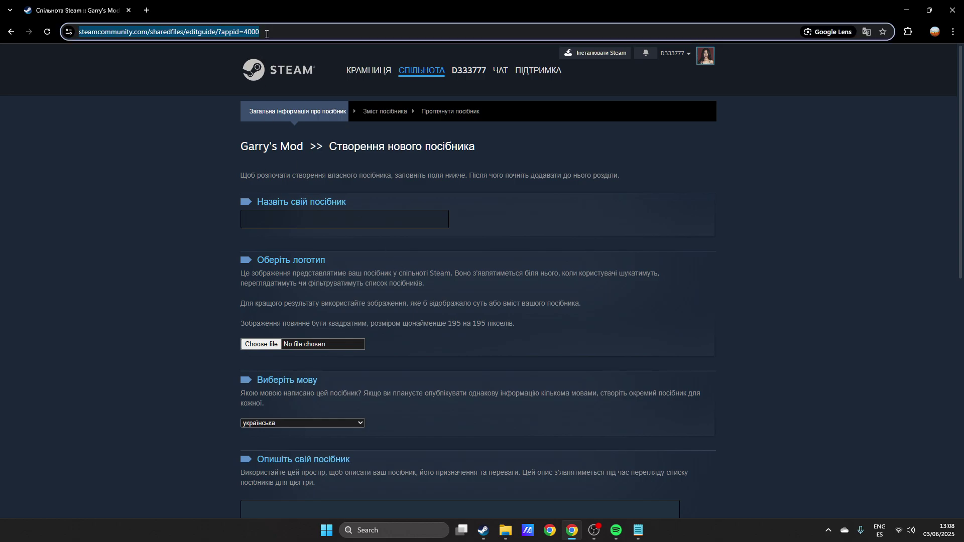
key("End")
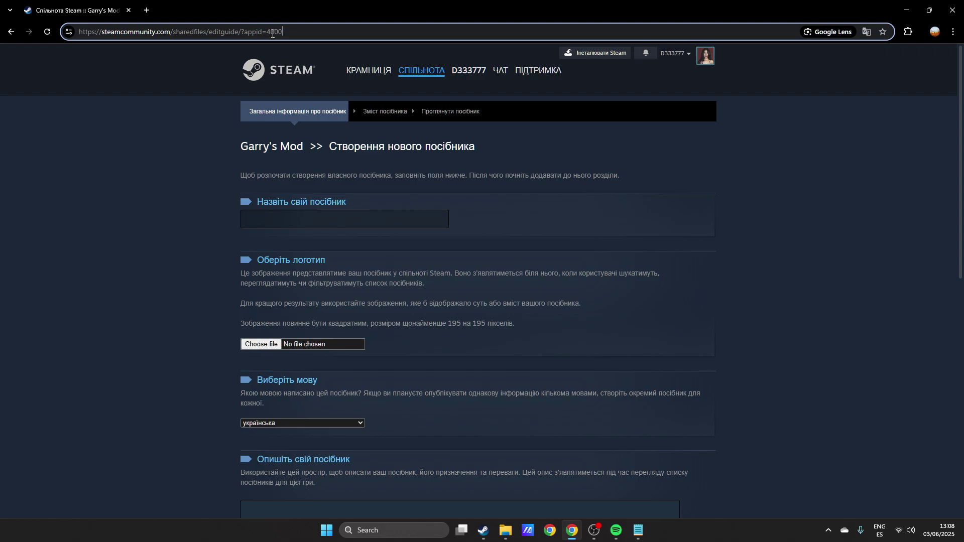
key("BackSpace")
key("BackSpace")
key("BackSpace")
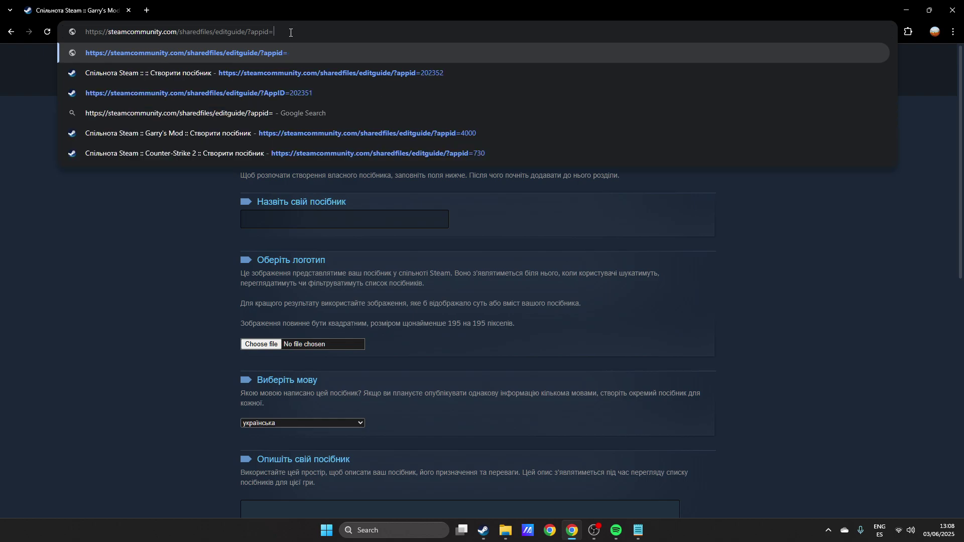
type("202352")
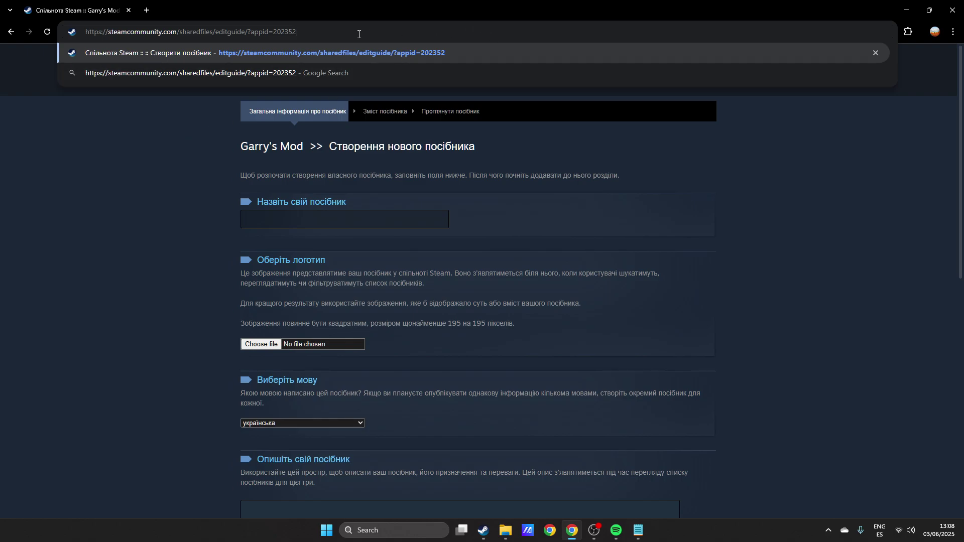
key("Return")
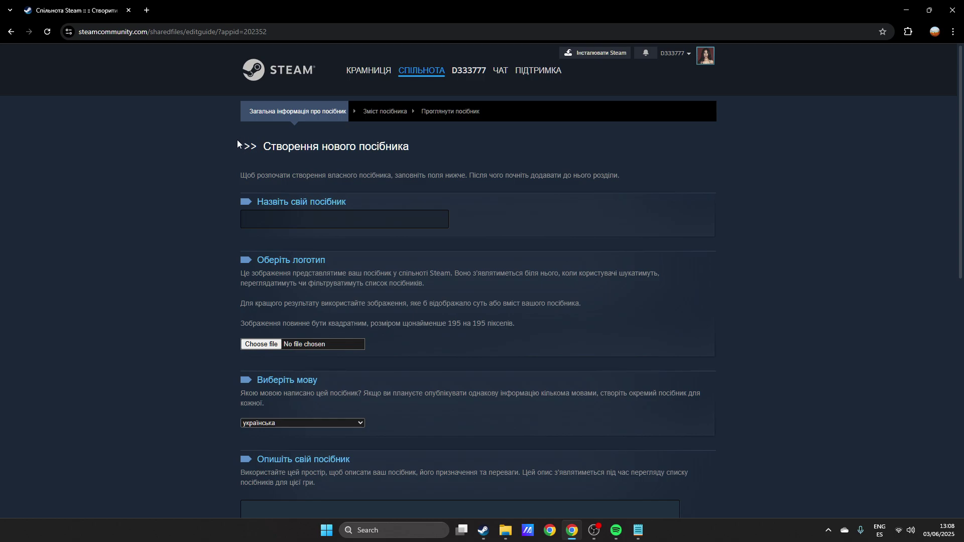
scroll(673, 203, "down", 1)
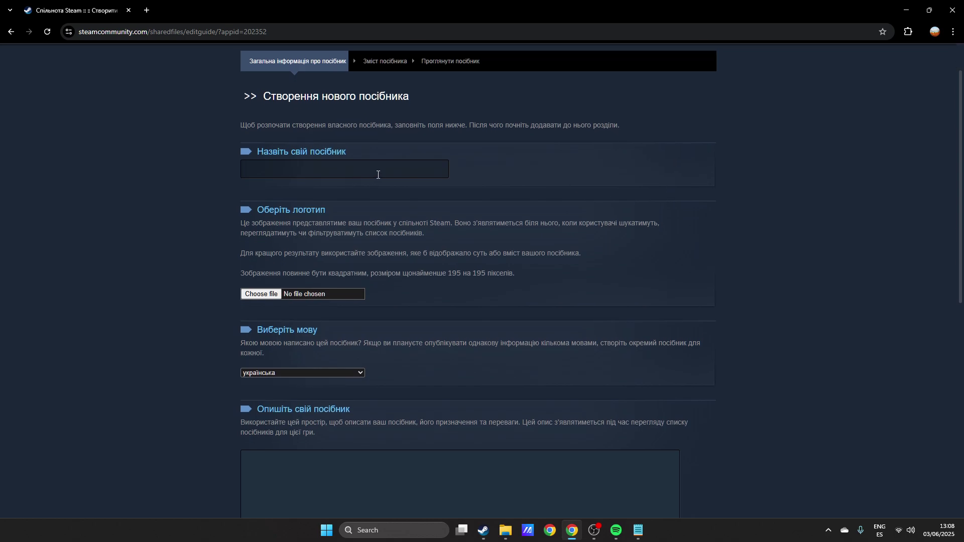
Step: Select the invisible-title characters on blank.txt's first line, then minimize Notepad
left_click(639, 531)
double_click(64, 134)
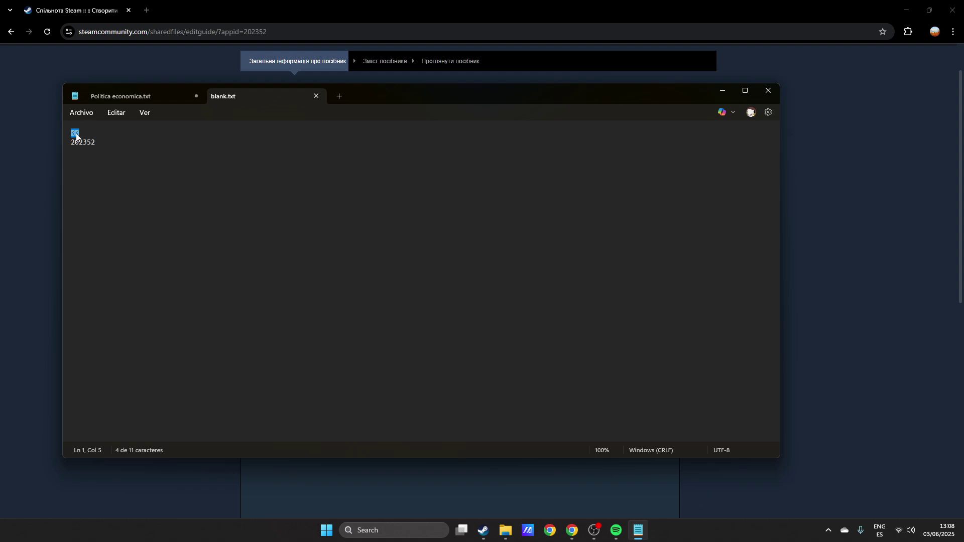
left_click(722, 91)
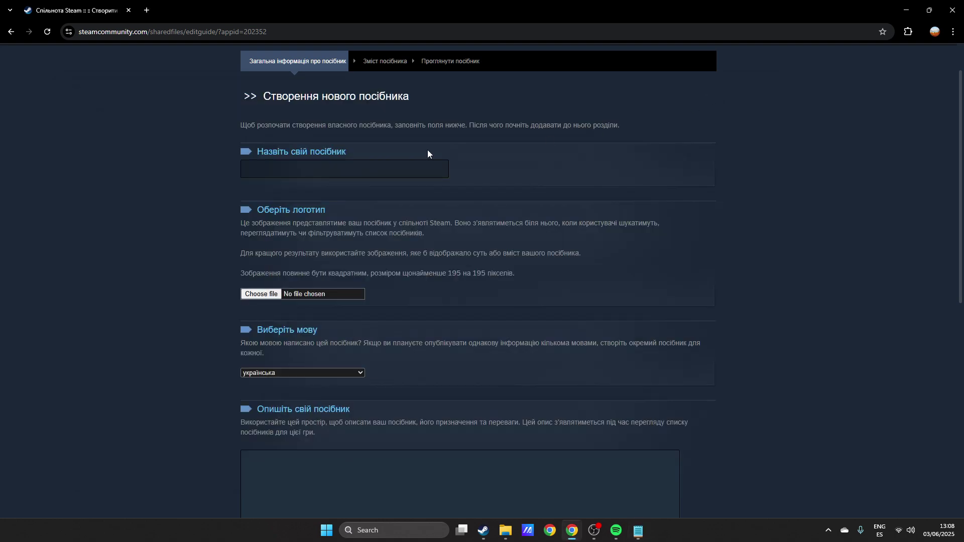
Step: Choose the animated M42.gif as the guide's logo image
left_click(381, 166)
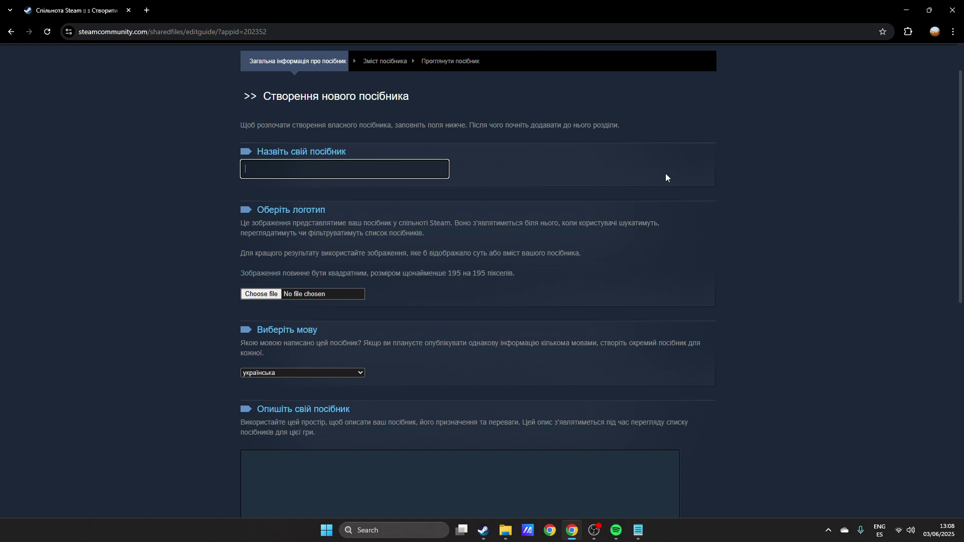
scroll(559, 195, "down", 1)
left_click(444, 201)
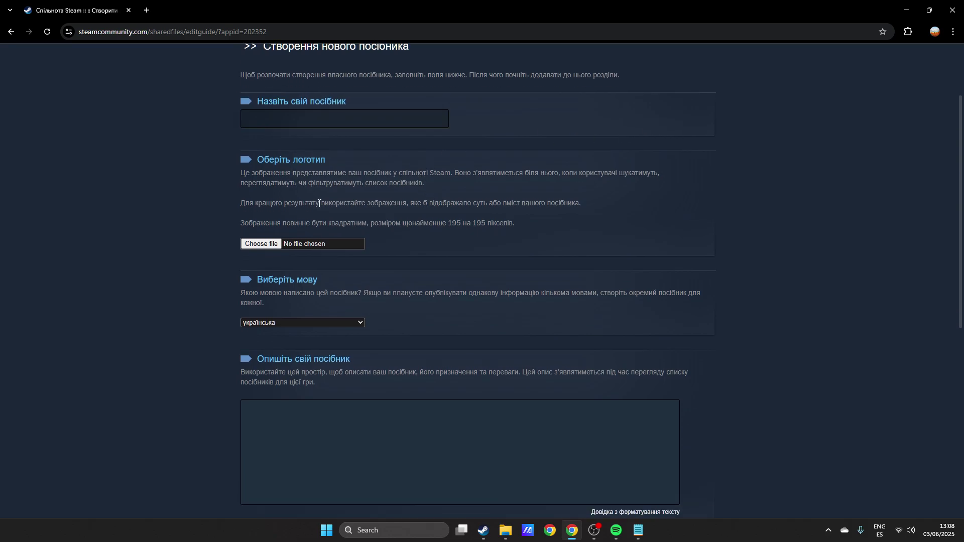
scroll(320, 204, "down", 1)
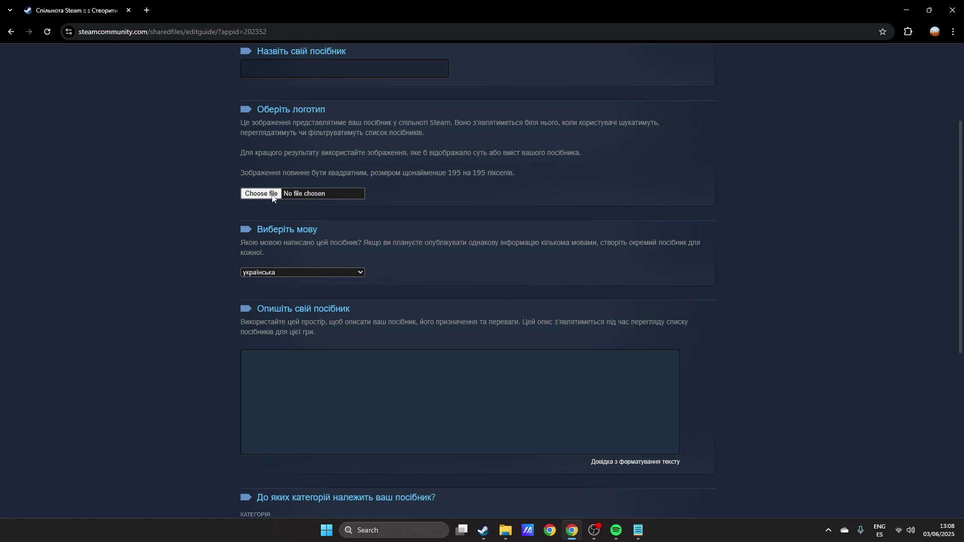
left_click(253, 194)
scroll(396, 201, "down", 1)
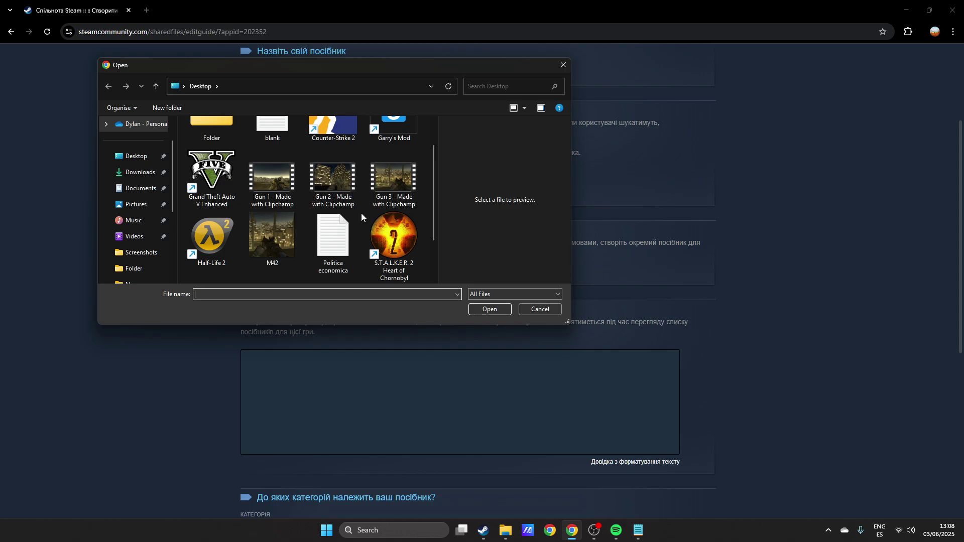
double_click(286, 239)
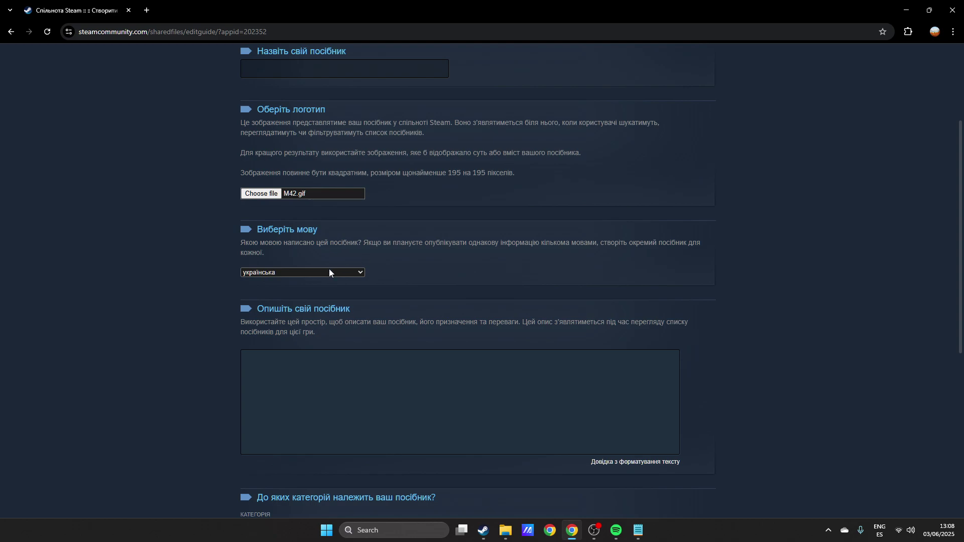
Step: Set the guide language to англійська (English)
left_click(330, 271)
scroll(307, 229, "up", 2)
left_click(258, 33)
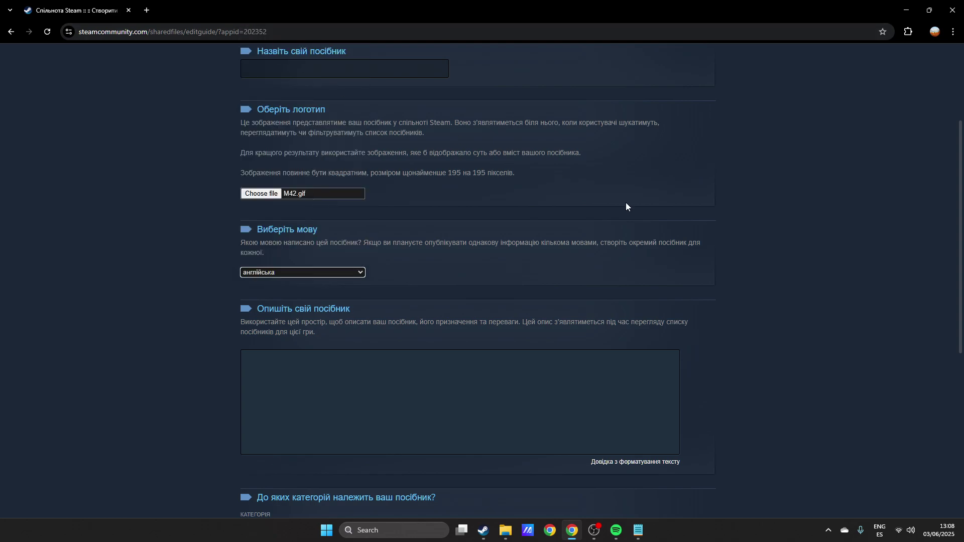
scroll(498, 187, "down", 6)
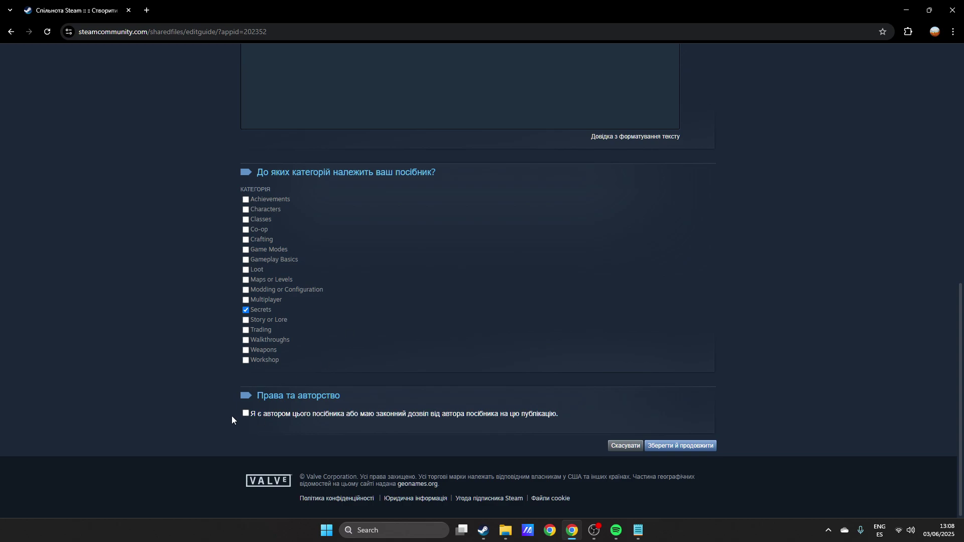
Step: Save the guide details and add one section saved with an empty title
left_click(700, 448)
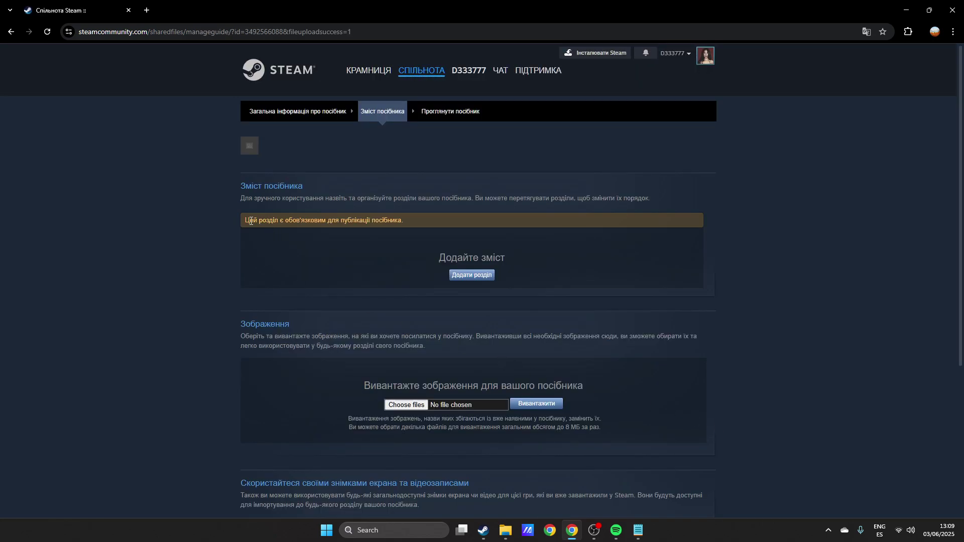
left_click(474, 276)
left_click(555, 225)
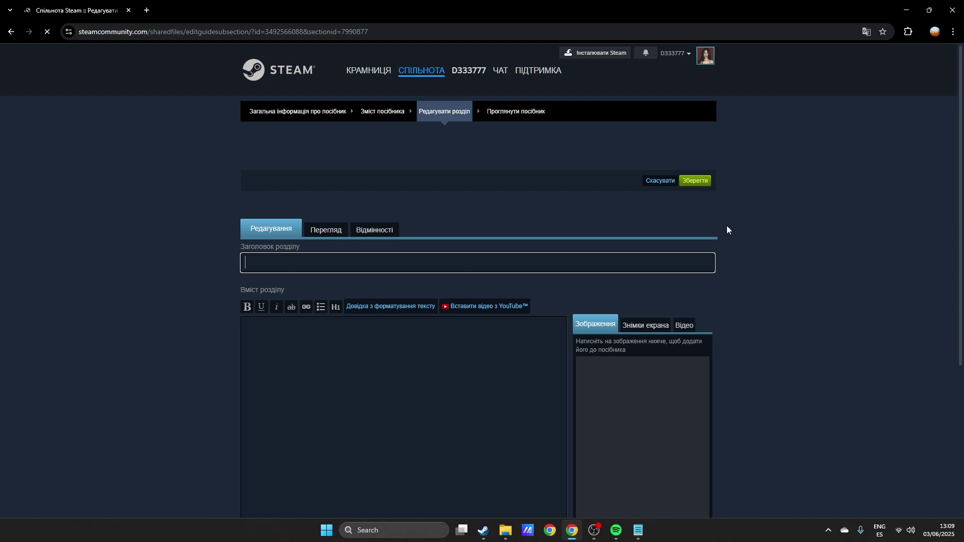
left_click(698, 182)
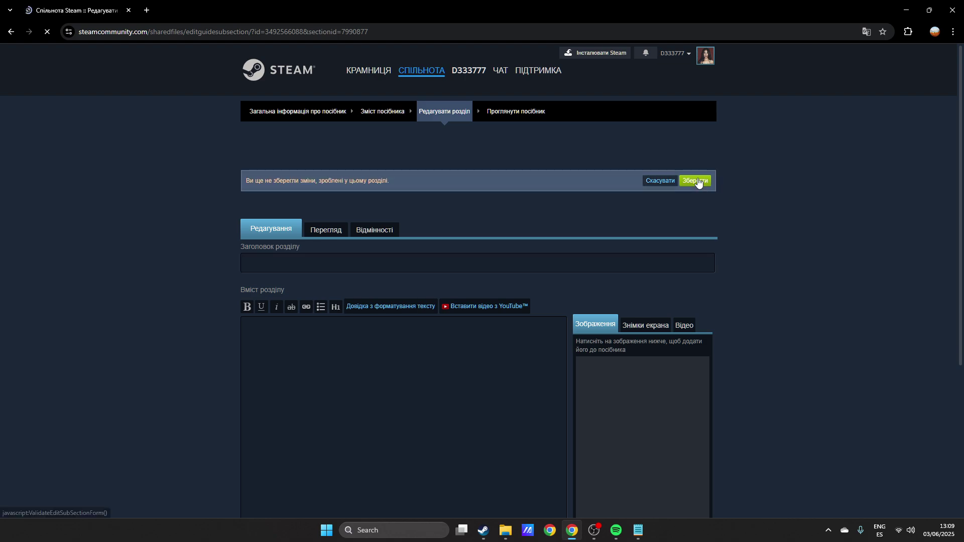
Step: Preview the guide and publish it
left_click(507, 115)
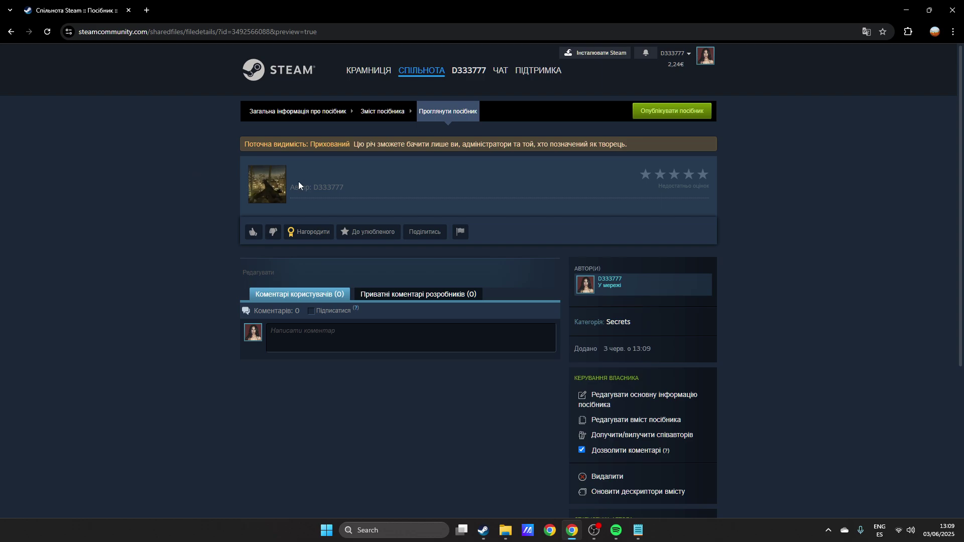
left_click(674, 117)
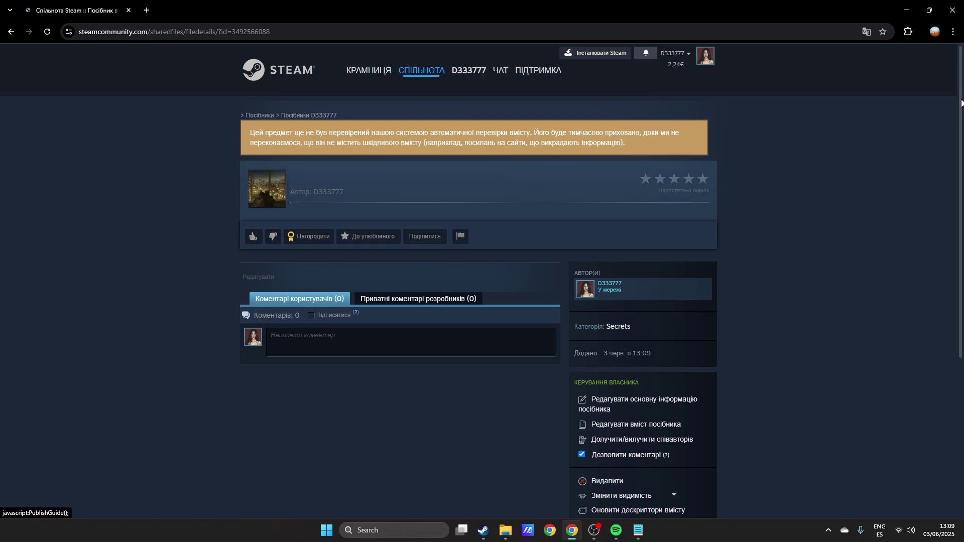
scroll(304, 178, "down", 2)
scroll(312, 93, "up", 2)
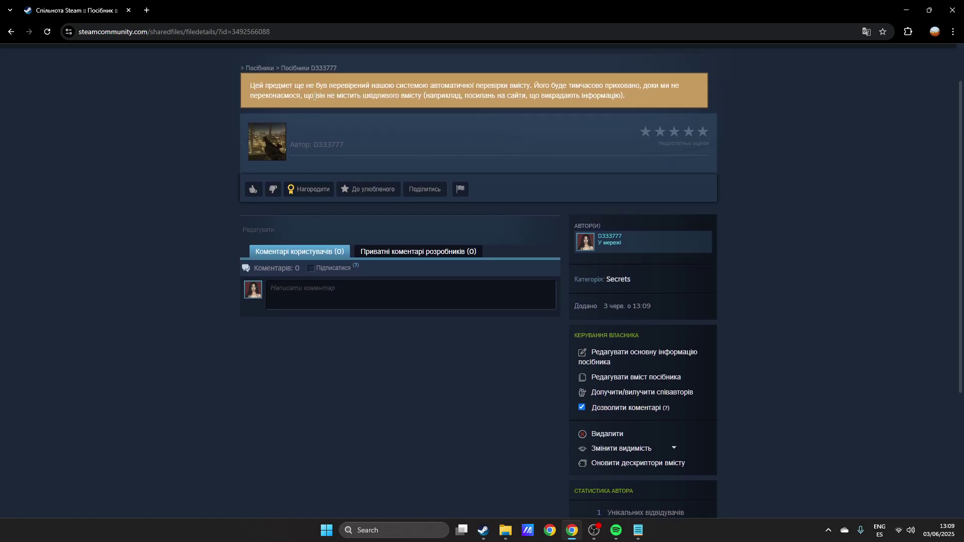
Step: In the Steam client's showcase editor, pick the new blank-titled guide as Favorite Guide and save
left_click(484, 530)
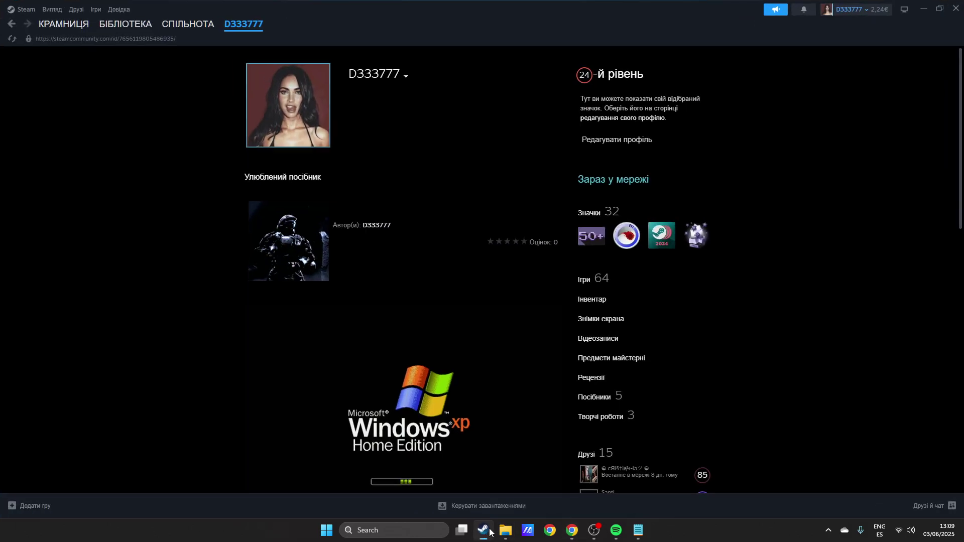
mouse_move(505, 287)
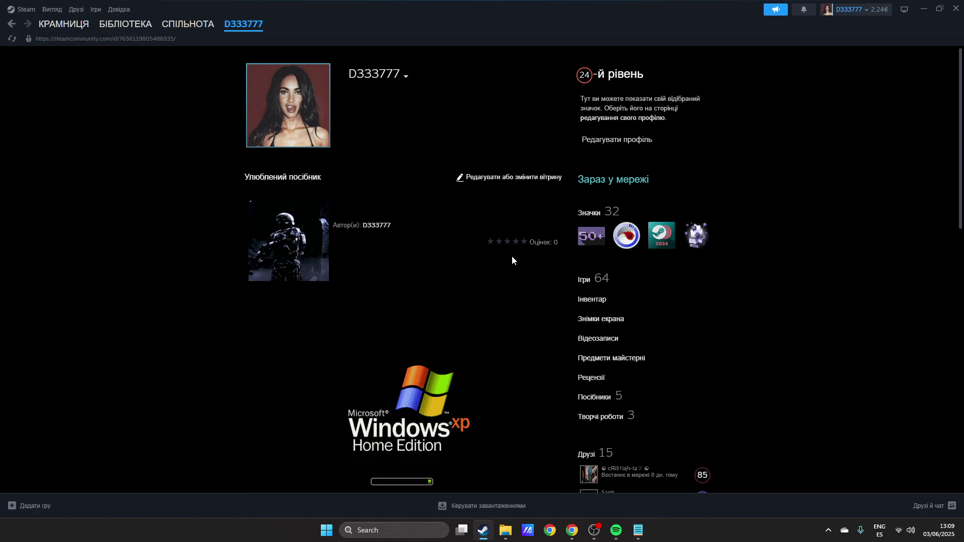
left_click(489, 178)
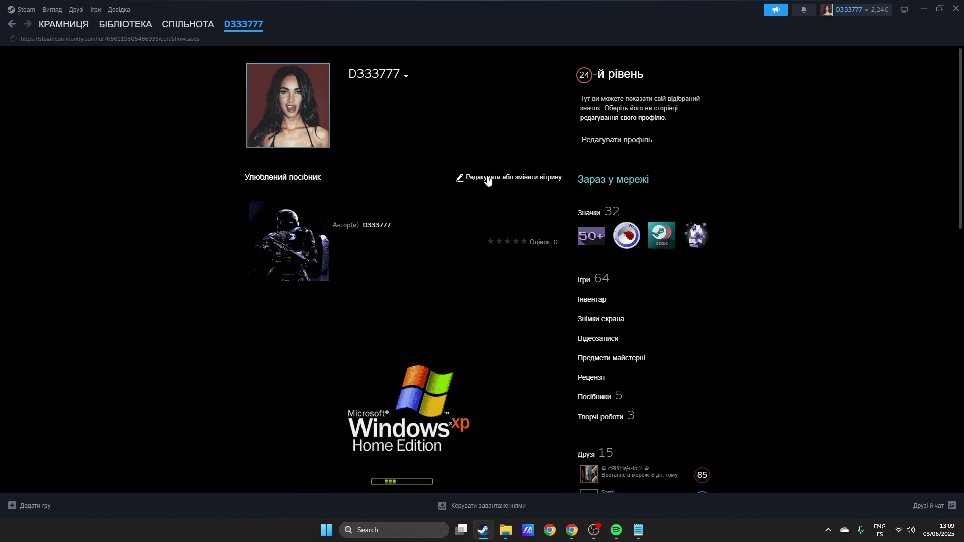
mouse_move(448, 314)
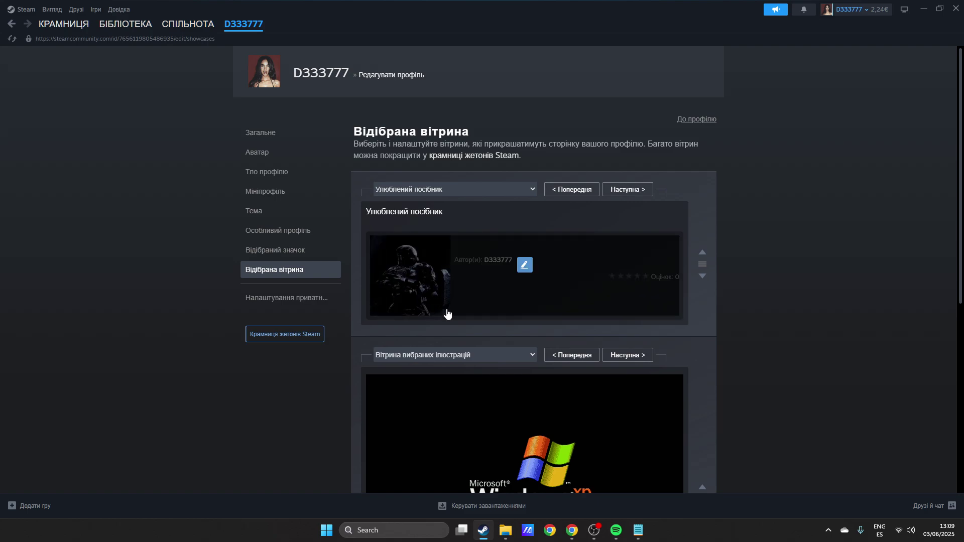
left_click(447, 314)
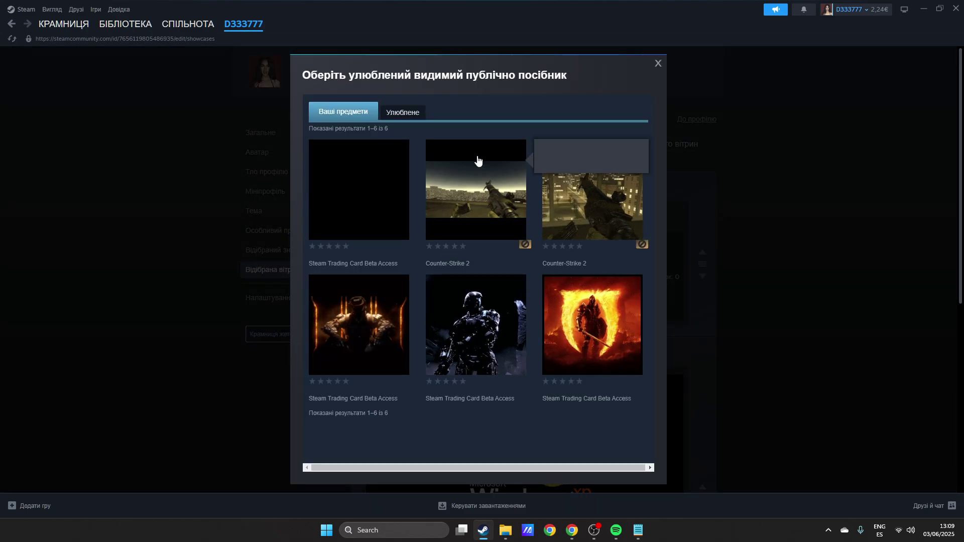
left_click(366, 156)
scroll(656, 141, "down", 6)
left_click(674, 377)
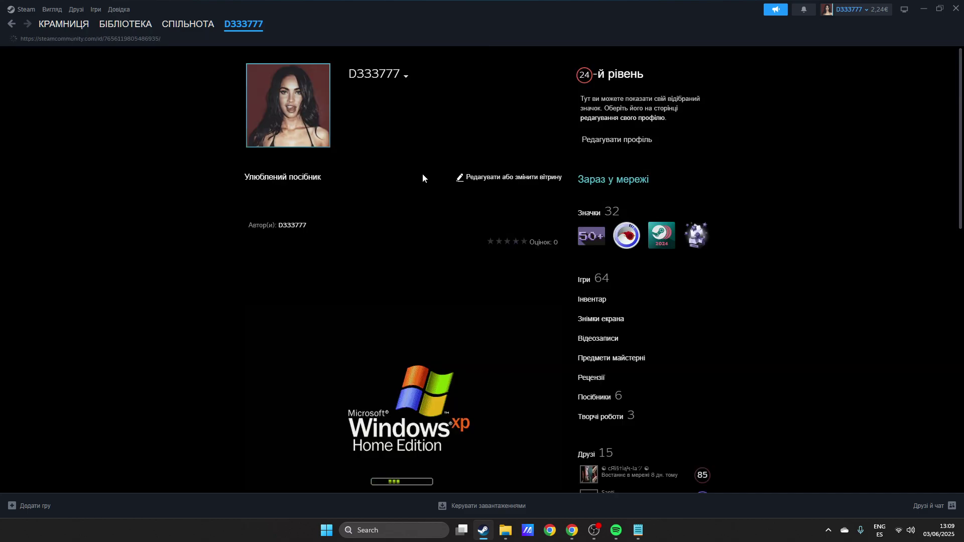
Step: Look over the showcase's blank-titled guide, select then deselect the Автор text, and bring up OBS Studio
mouse_move(287, 226)
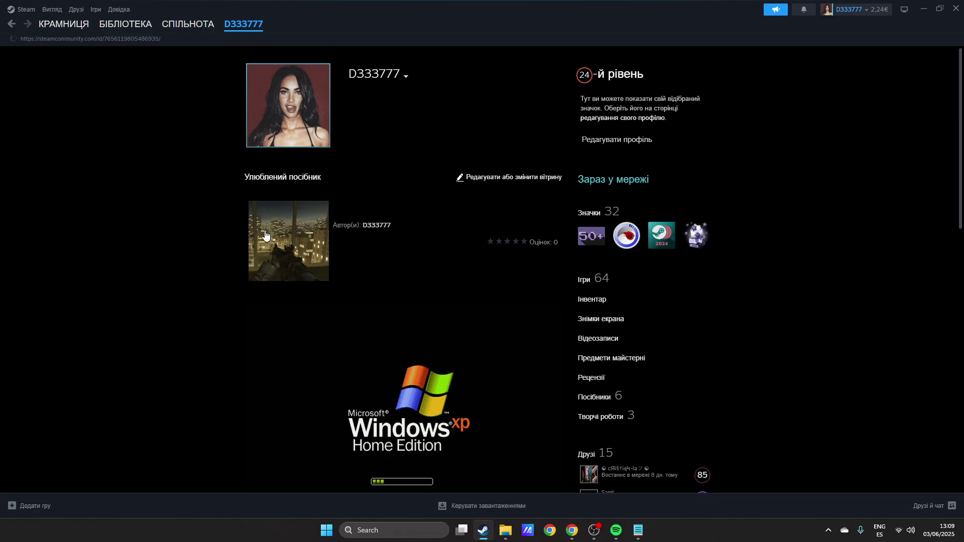
scroll(194, 216, "down", 1)
scroll(293, 271, "up", 1)
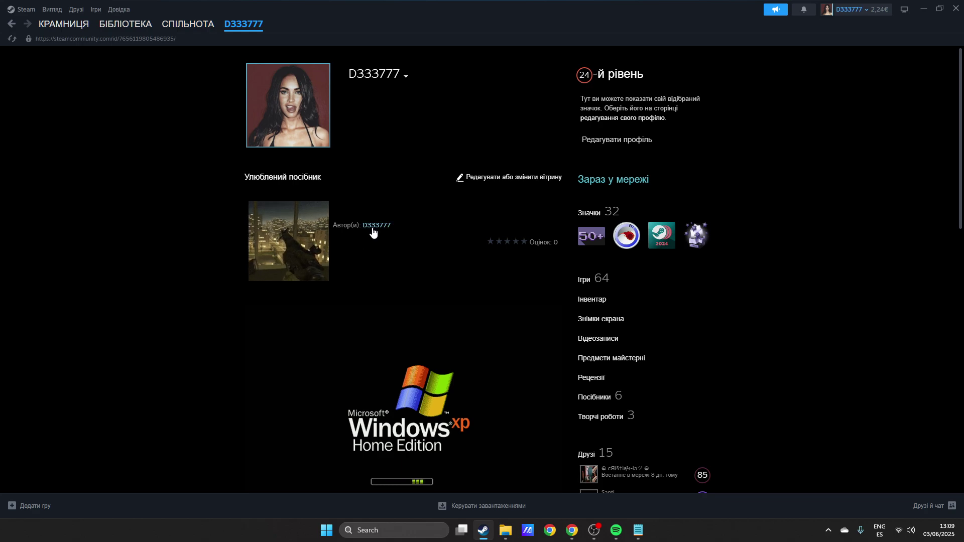
left_click(634, 529)
left_click(396, 80)
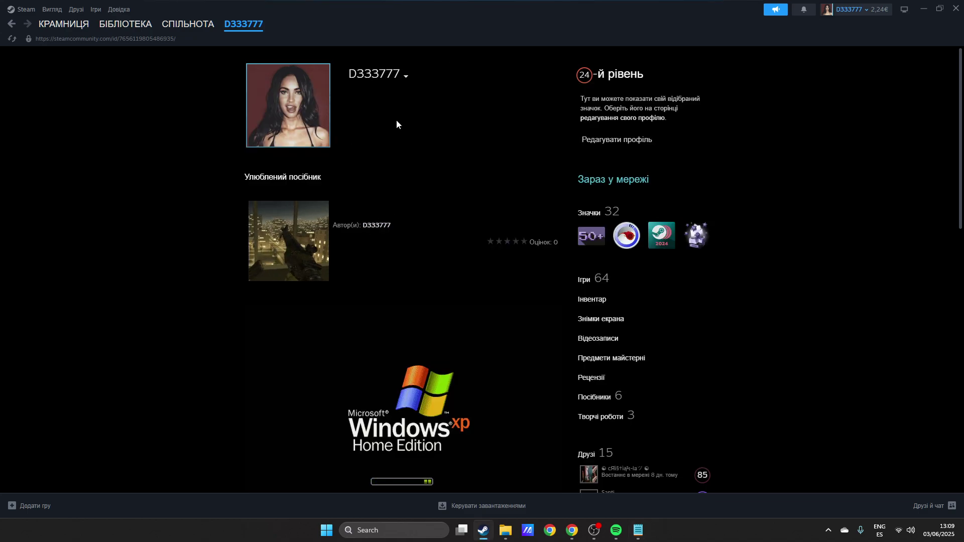
left_click_drag(333, 226, 352, 225)
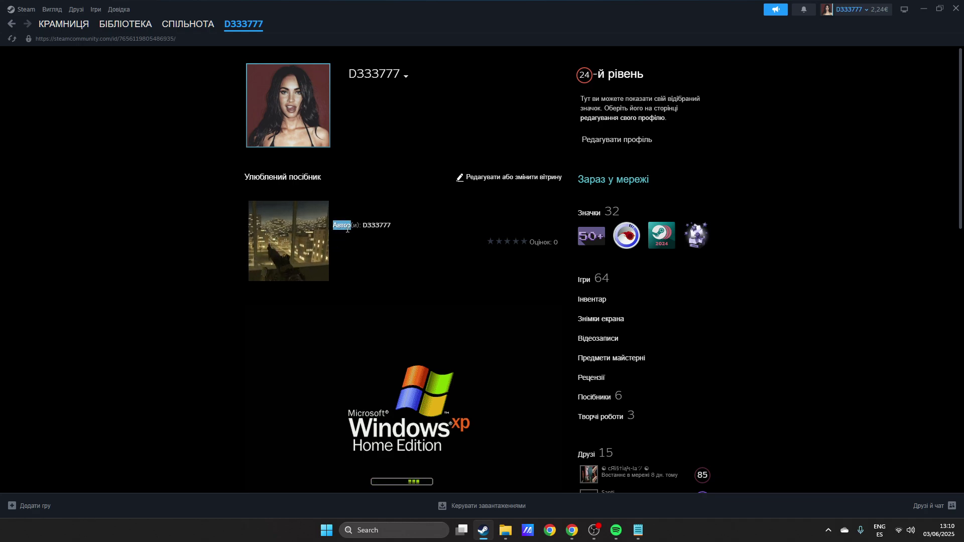
left_click(348, 229)
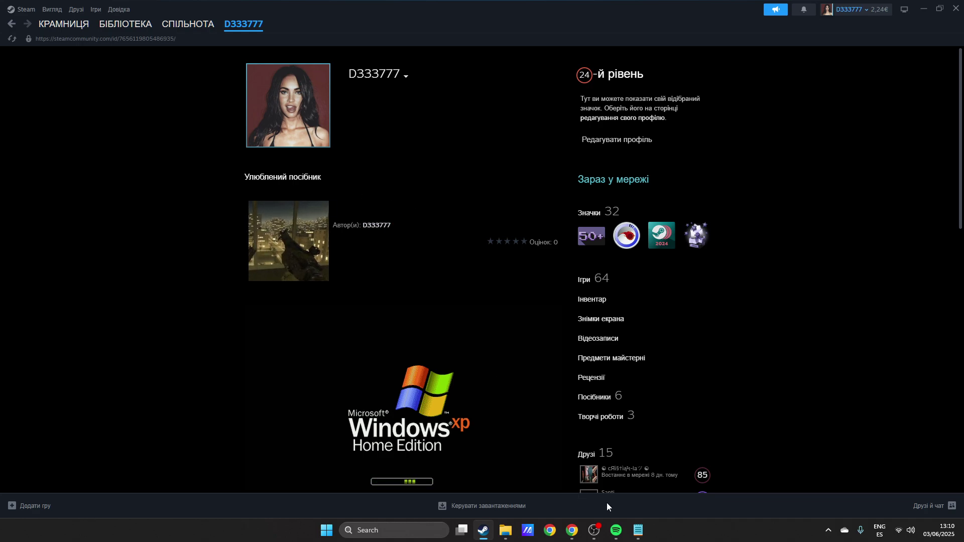
left_click(591, 532)
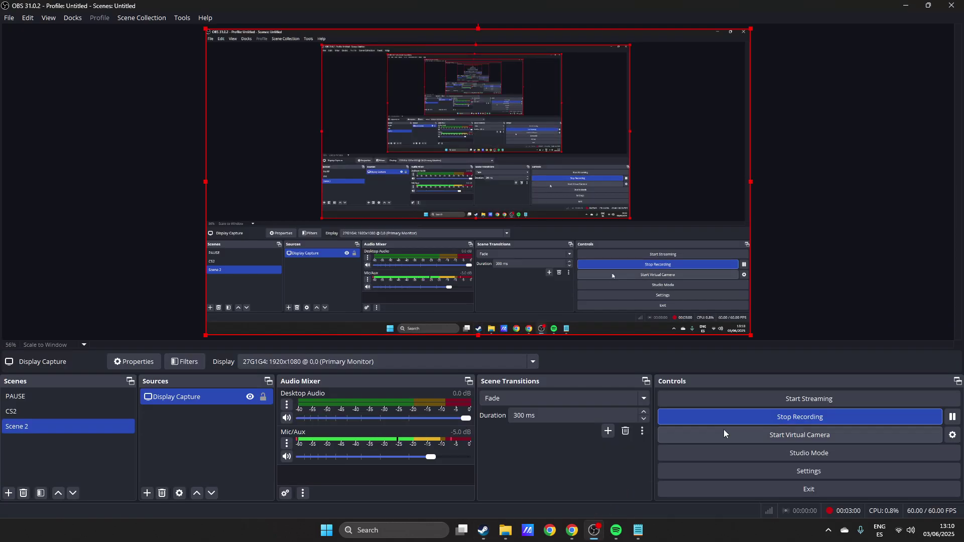